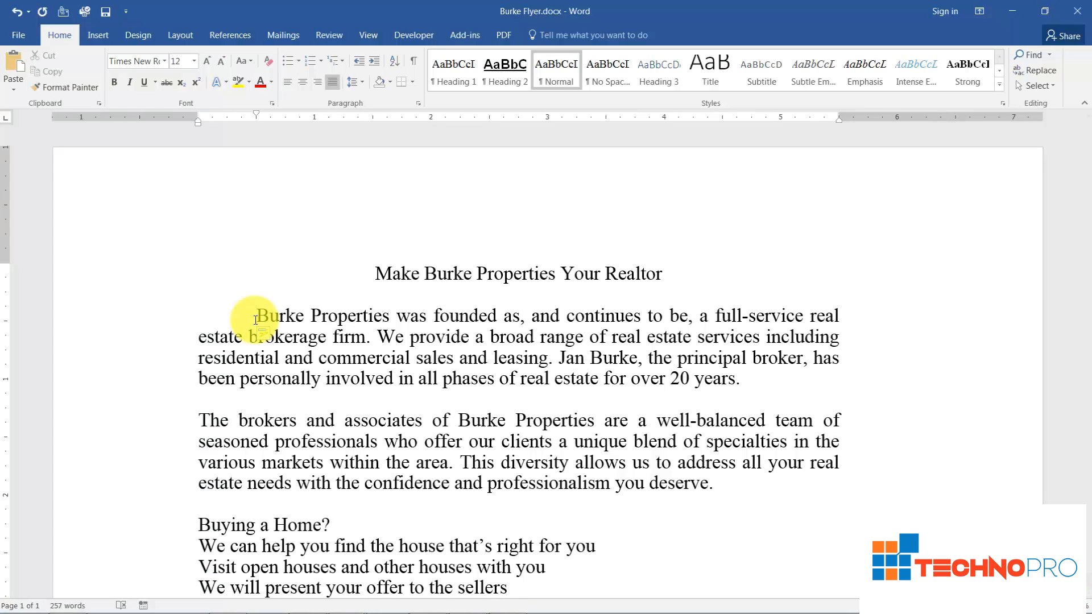
- Undo the first-line indent on the flyer's opening paragraph
left_click(22, 21)
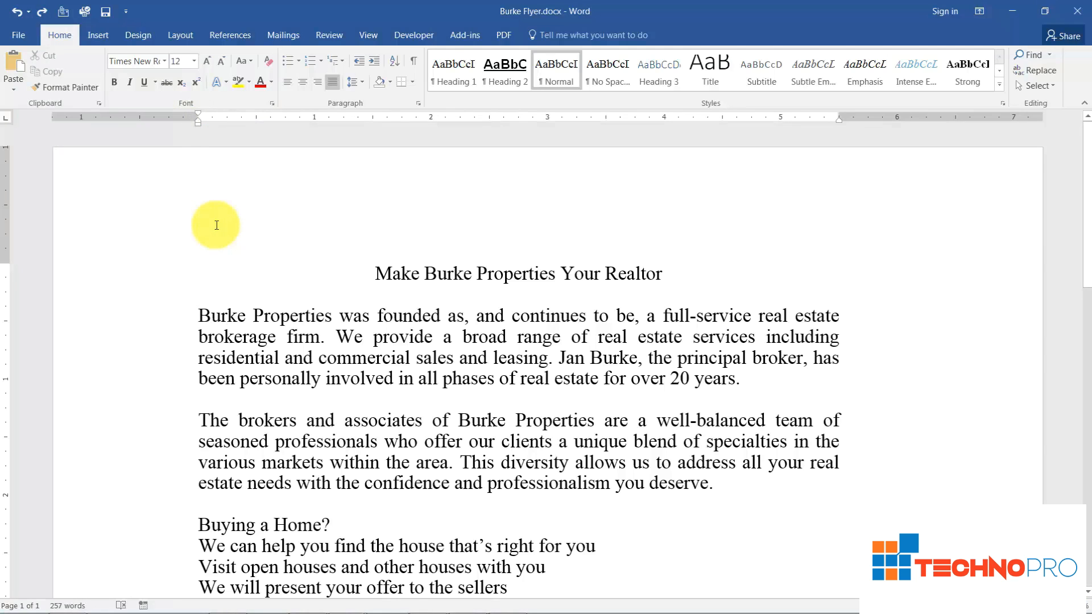
- Give the two paragraphs below the flyer title a first-line indent of about 0.75 inch
left_click(174, 318)
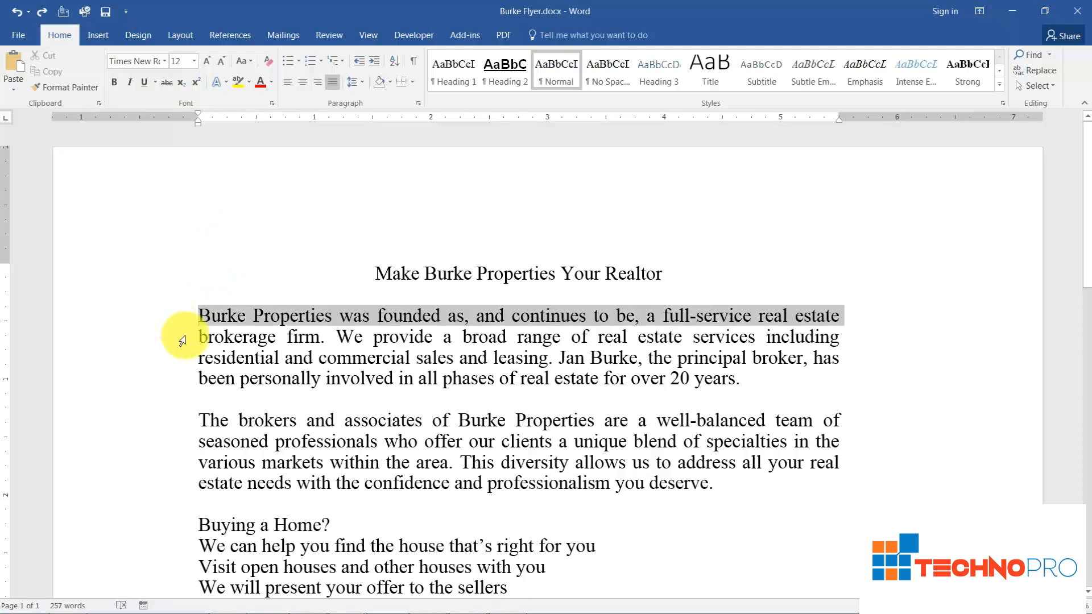
left_click_drag(196, 421, 199, 444)
left_click_drag(156, 314, 171, 488)
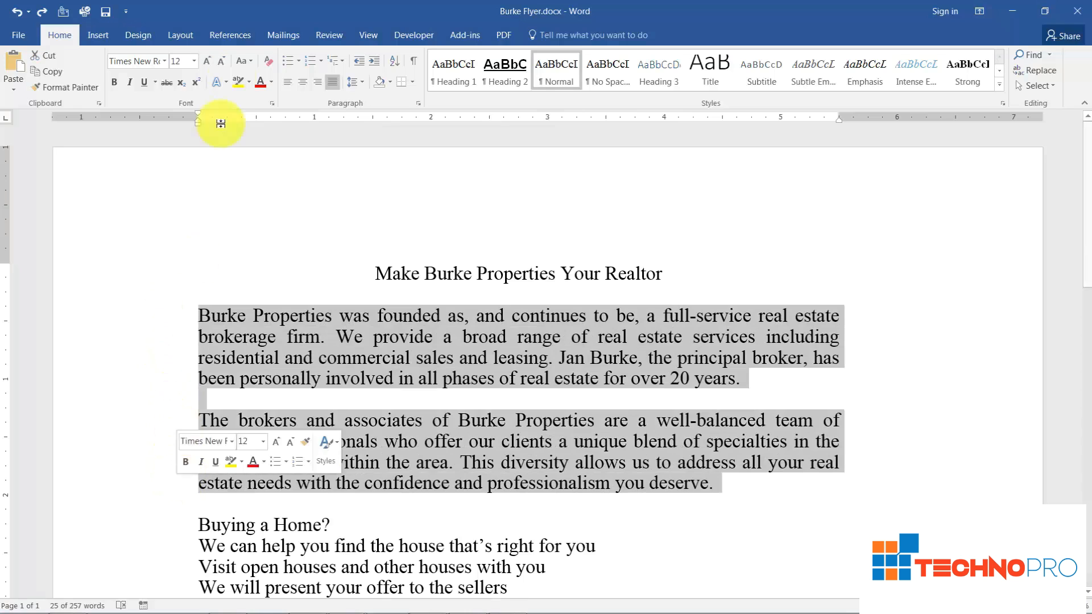
left_click_drag(198, 113, 288, 122)
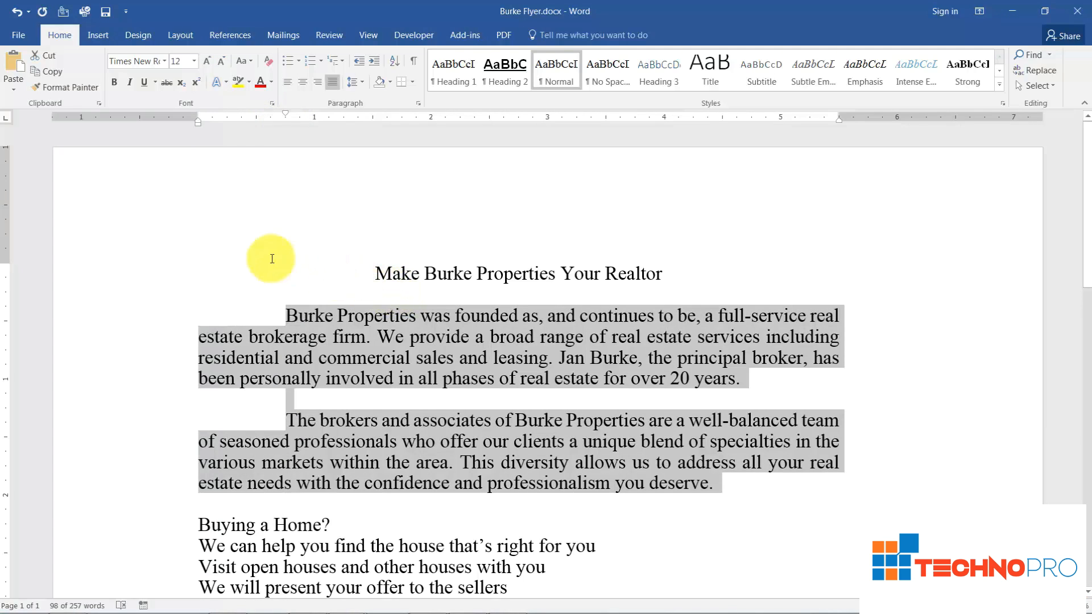
- Undo the first-line indent and give the same two paragraphs a hanging indent of about 0.8 inch
left_click(16, 14)
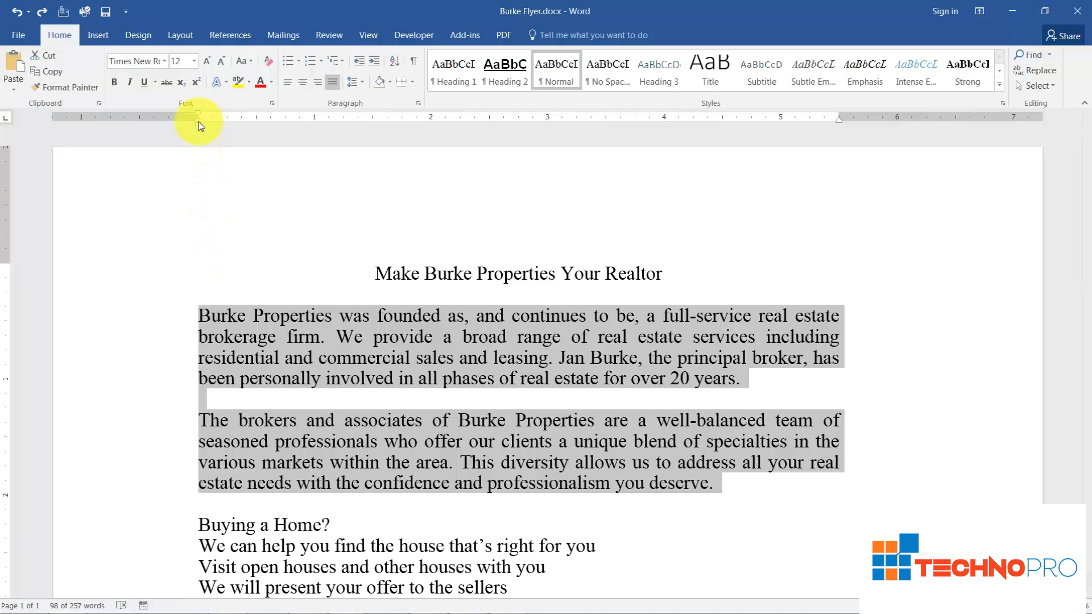
left_click_drag(200, 123, 292, 123)
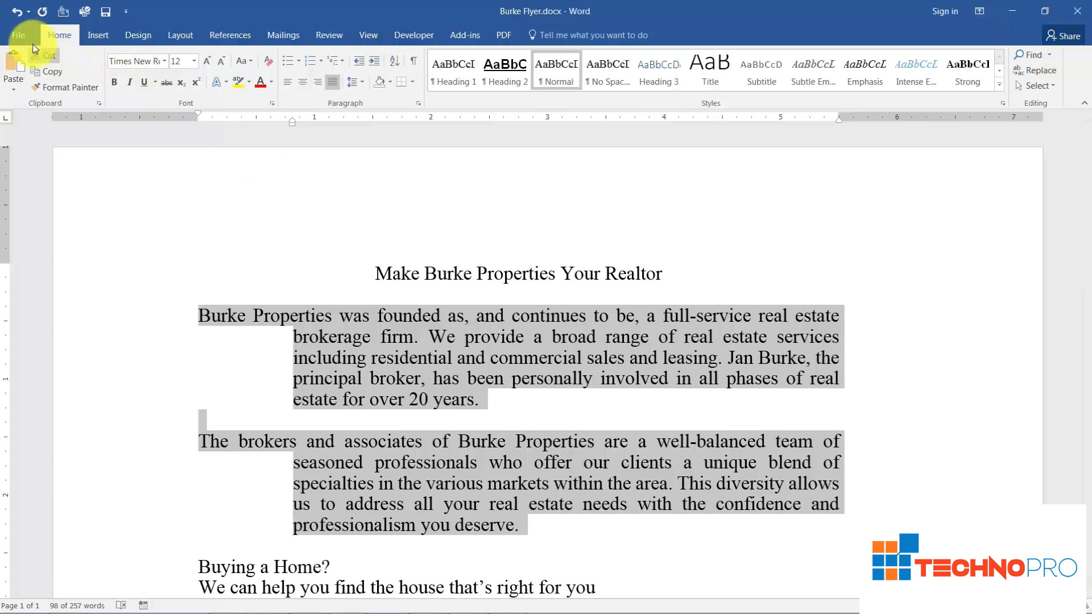
- Create a new blank document
left_click(19, 35)
left_click(20, 87)
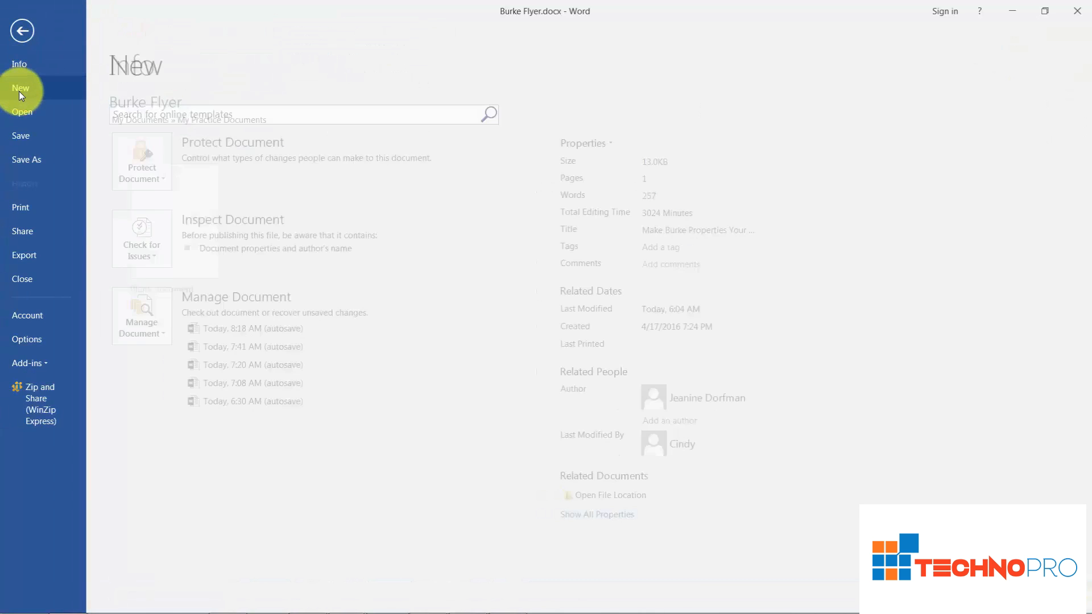
left_click(173, 228)
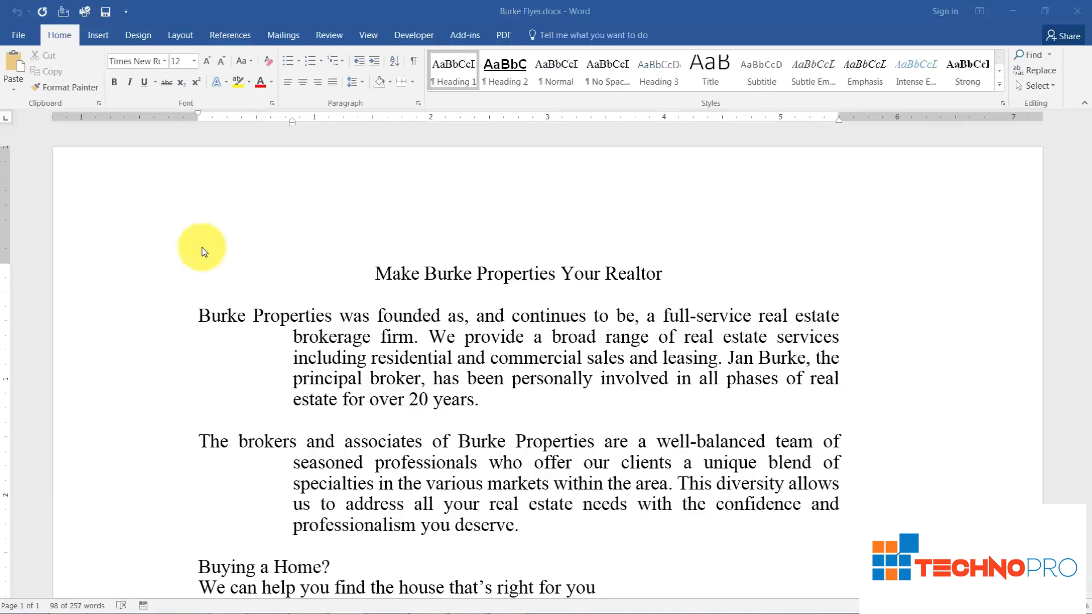
- Enter four sample first names, each on its own line, in alphabetical order from A to D
type("Allen")
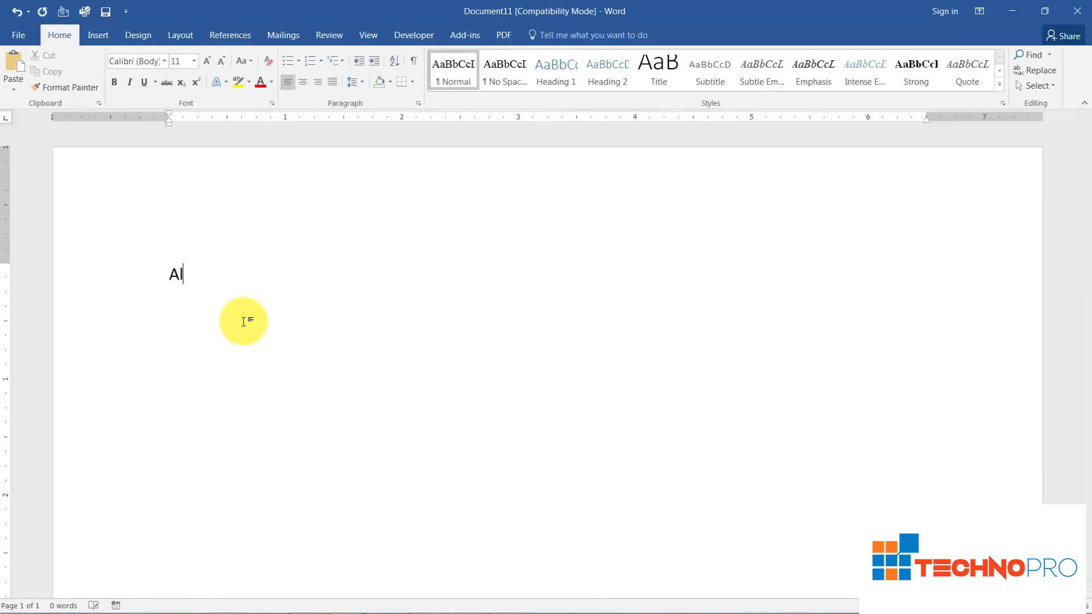
key("Return")
type("Bob")
key("Return")
type("Carol")
key("Return")
type("Douig")
key("BackSpace")
key("BackSpace")
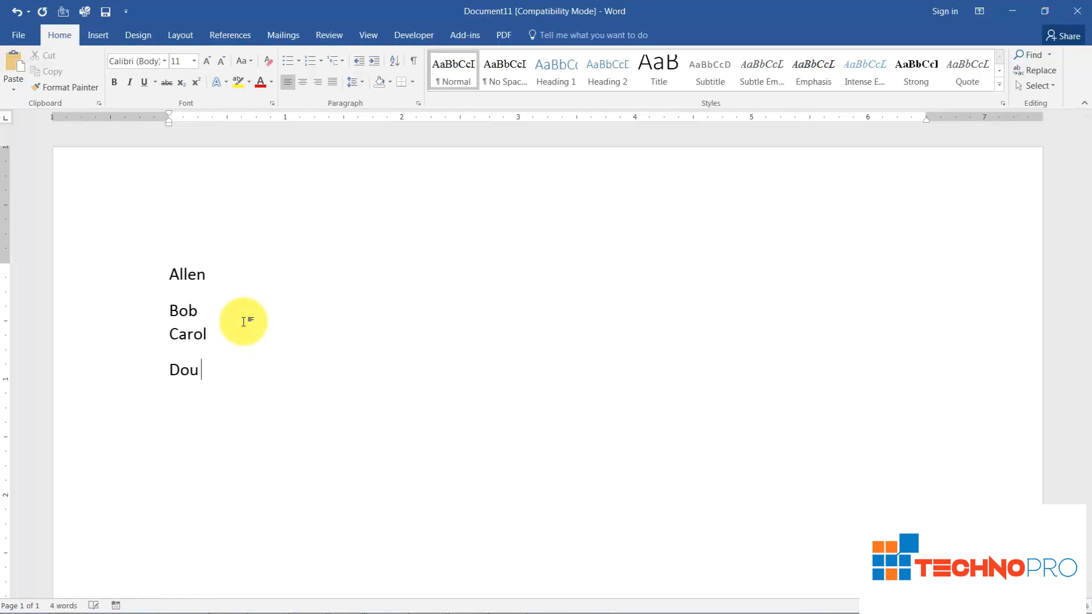
type("g")
- Turn the four names into a numbered list with the numbers at the left margin and the text indented about 0.3 inch
left_click_drag(166, 271, 237, 446)
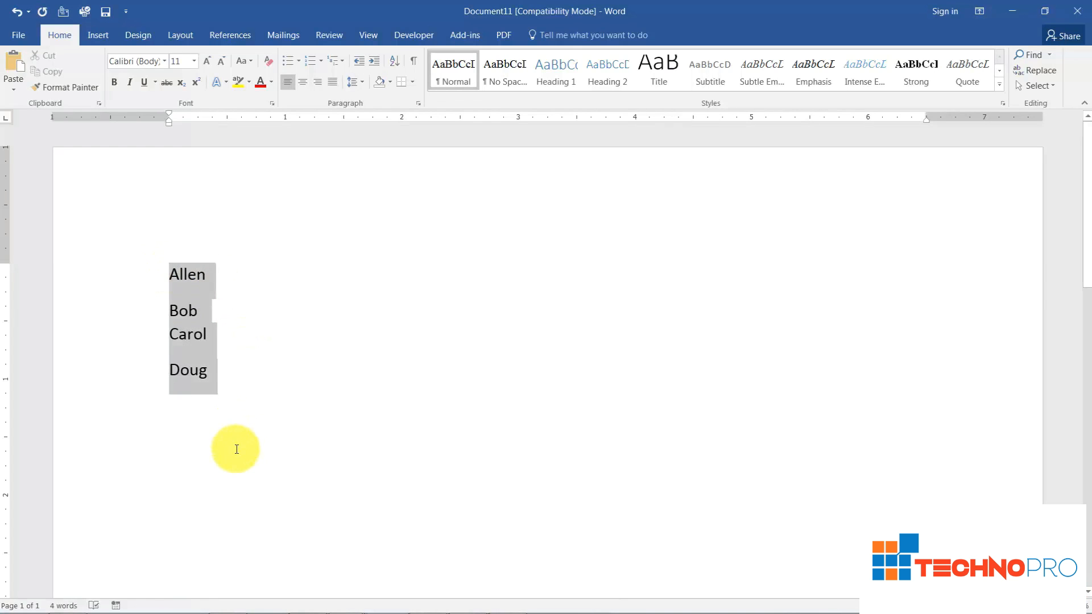
left_click(310, 60)
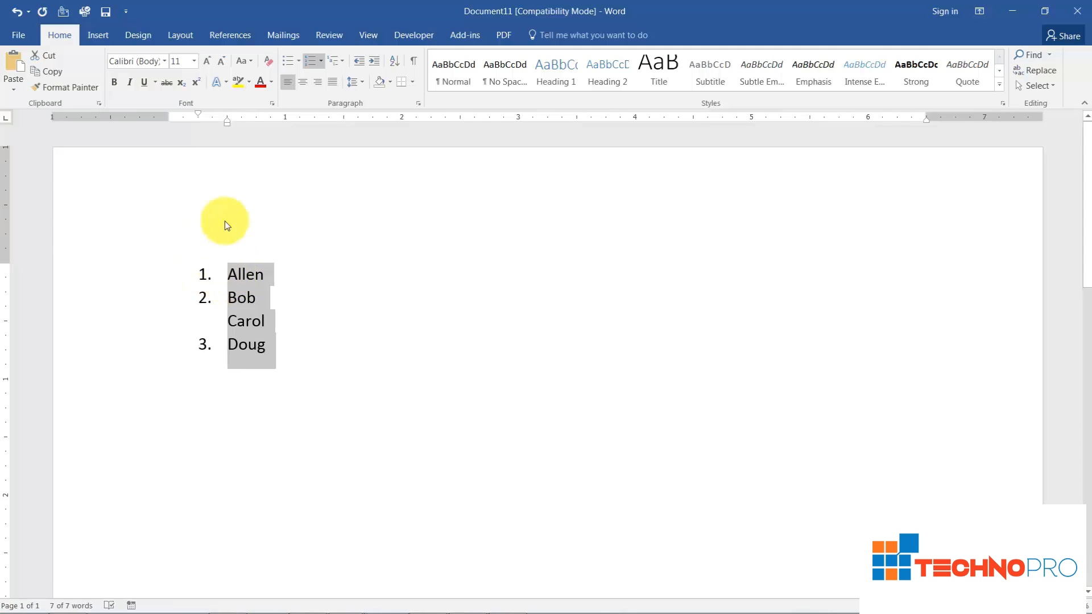
left_click_drag(227, 119, 260, 118)
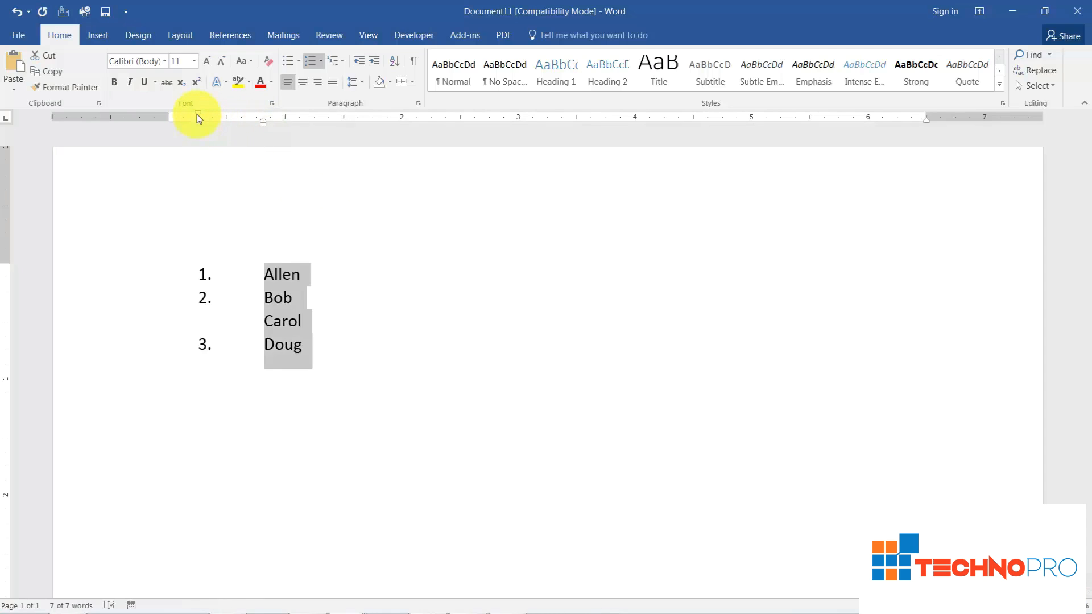
left_click_drag(200, 117, 168, 116)
left_click_drag(262, 120, 208, 130)
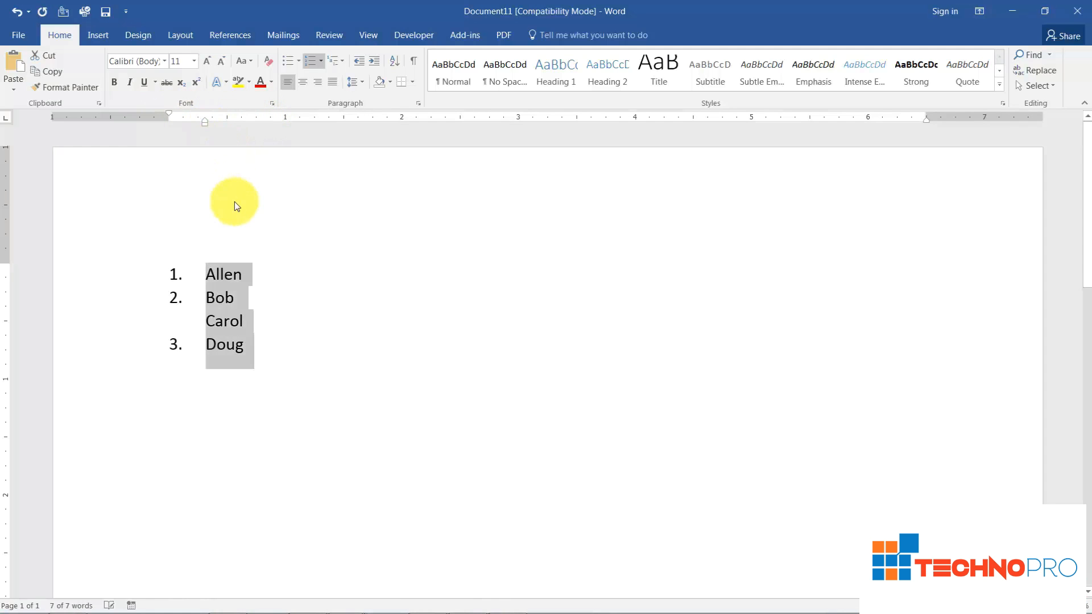
- Switch back to the Burke Flyer.docx document window
left_click(368, 34)
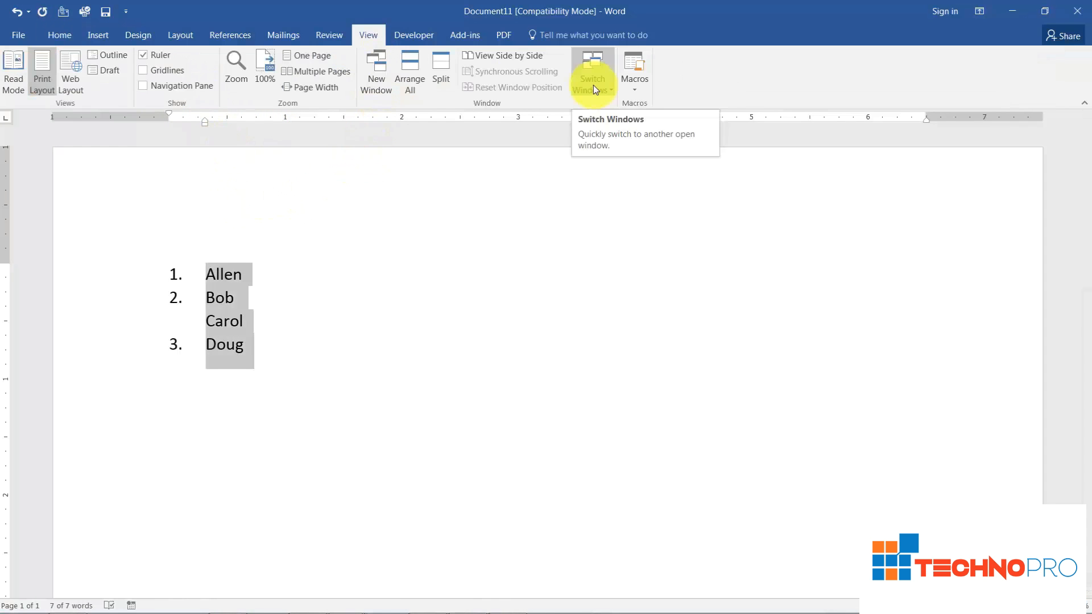
left_click(592, 84)
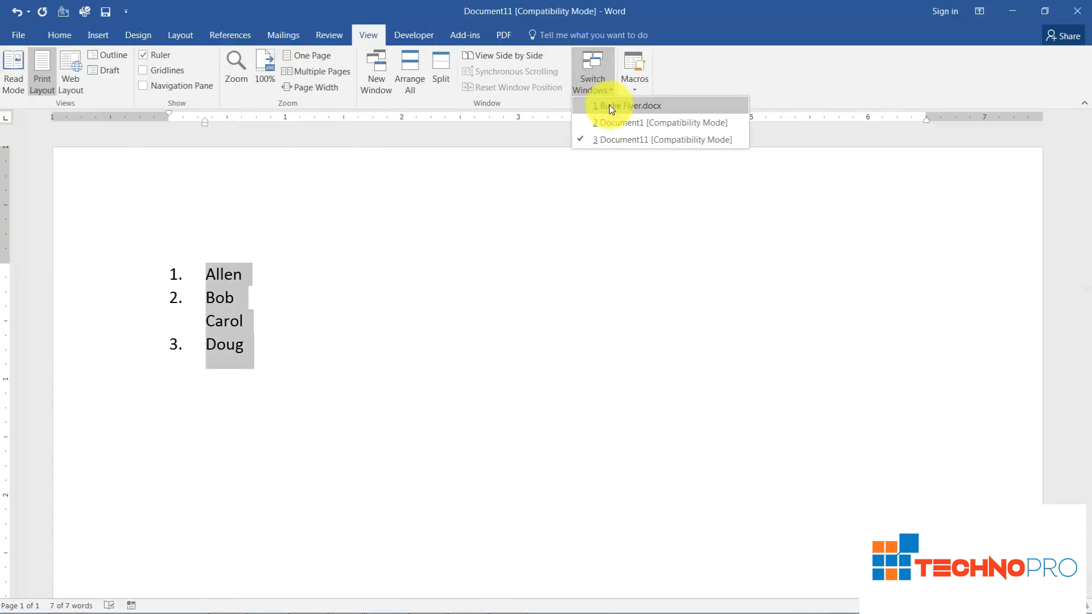
left_click(609, 105)
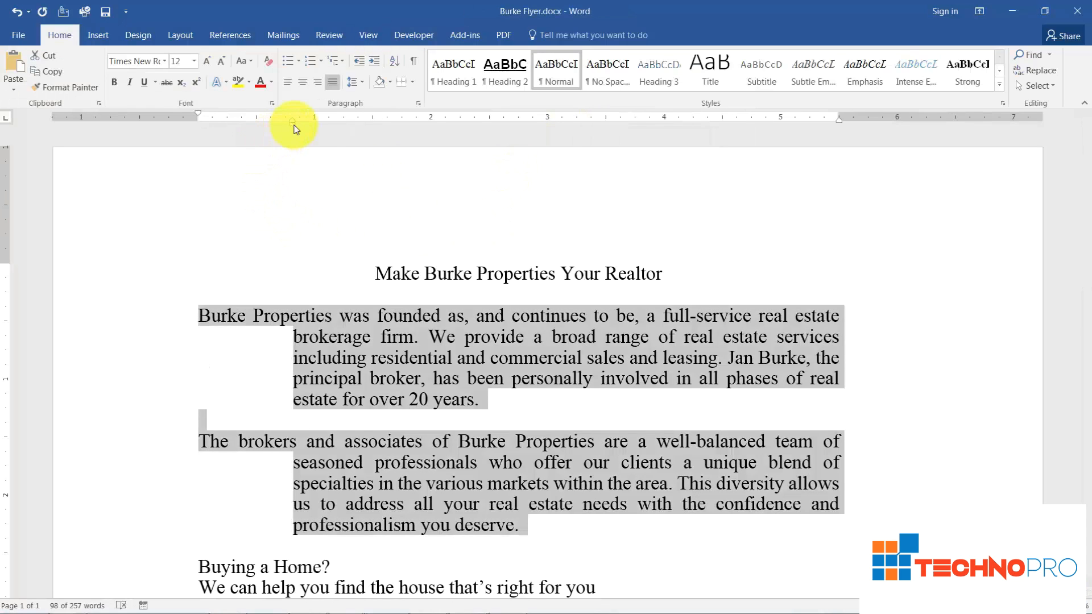
- Try shifting the hanging-indented paragraphs slightly into the left margin, and undo both that shift and the hanging indent
mouse_move(293, 128)
left_mouse_down()
mouse_move(381, 131)
mouse_move(286, 138)
left_mouse_up()
left_click(285, 245)
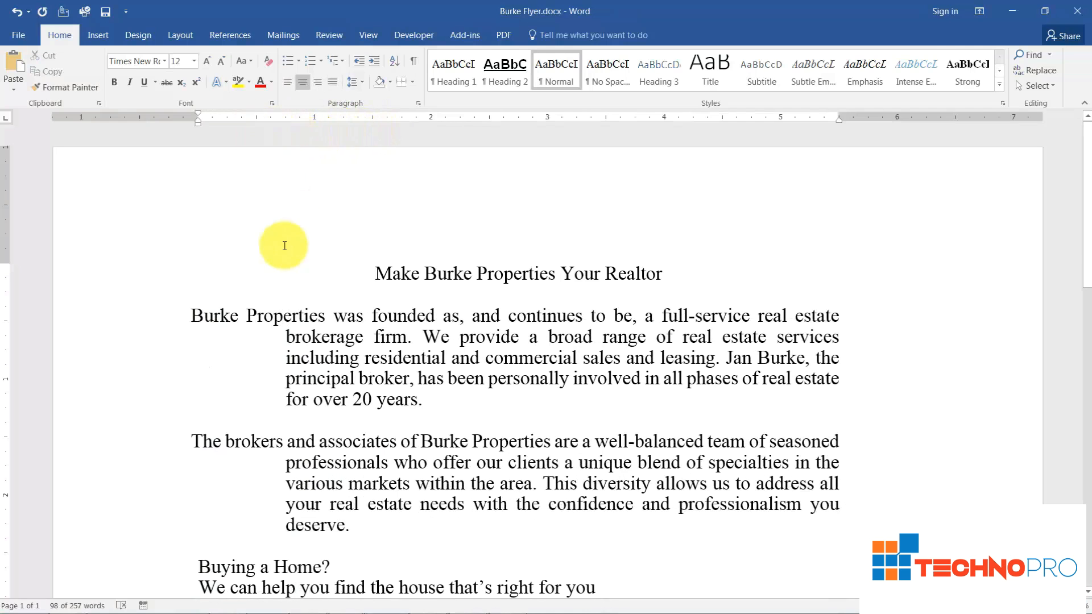
key("ctrl+z")
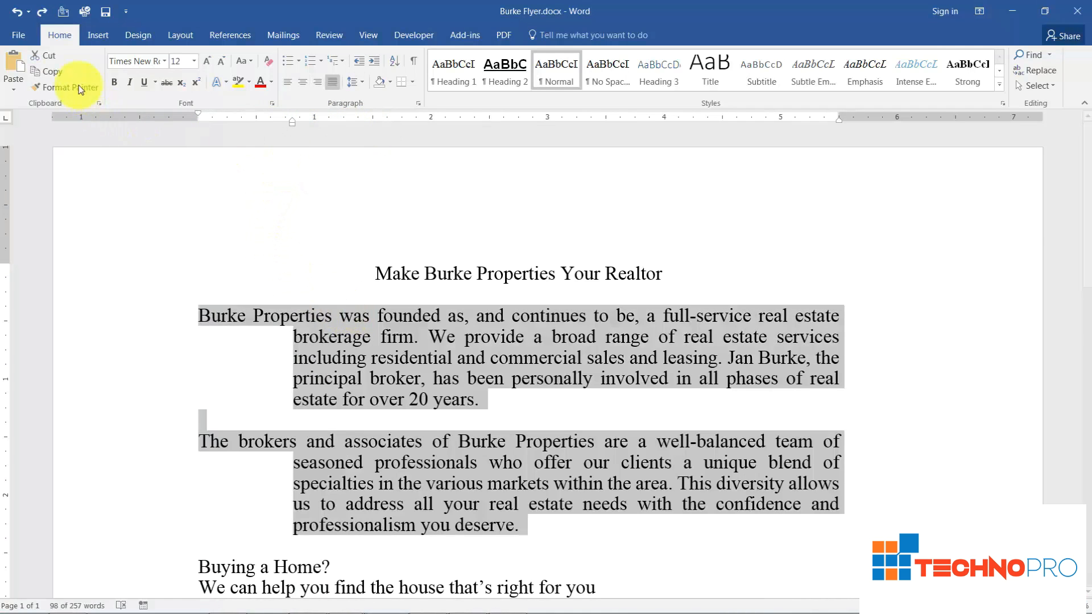
left_click(17, 16)
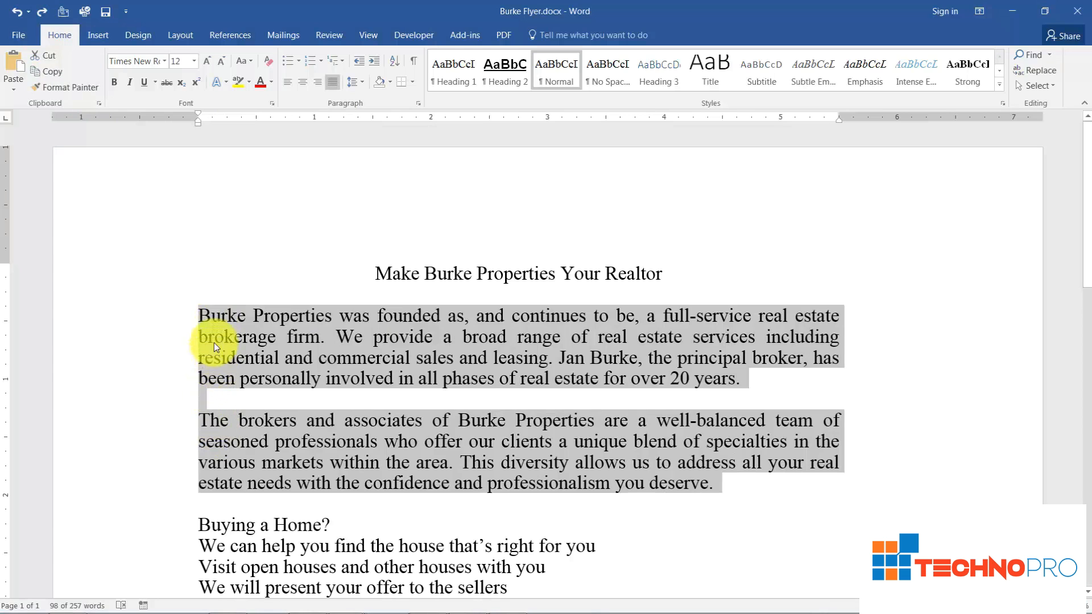
- Indent the two selected paragraphs about 0.4 inch from the left margin and about 0.6 inch from the right margin
left_click_drag(199, 128, 247, 132)
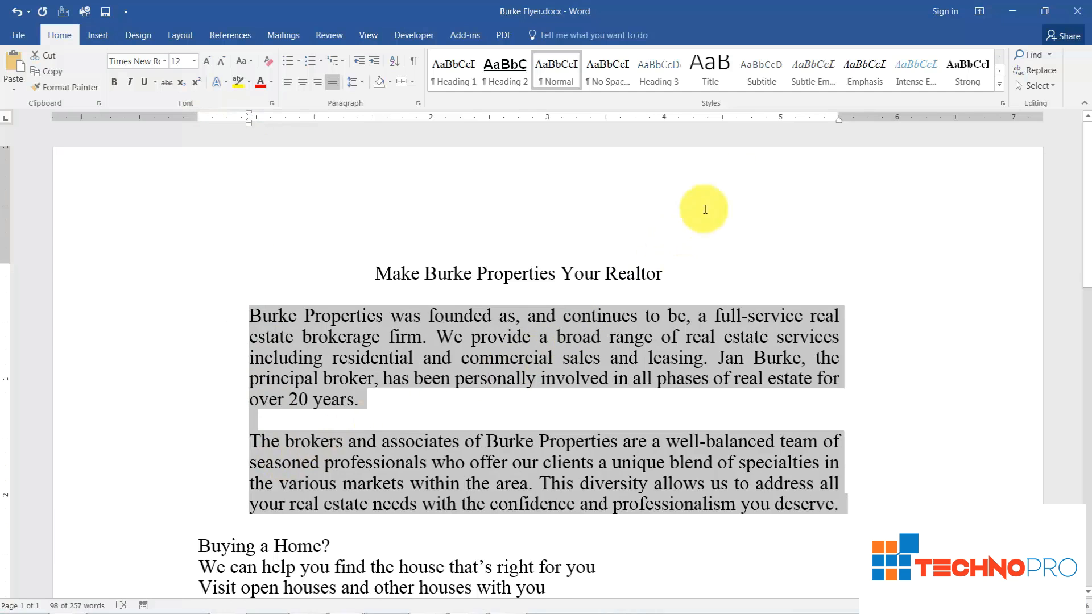
left_click_drag(839, 121, 766, 121)
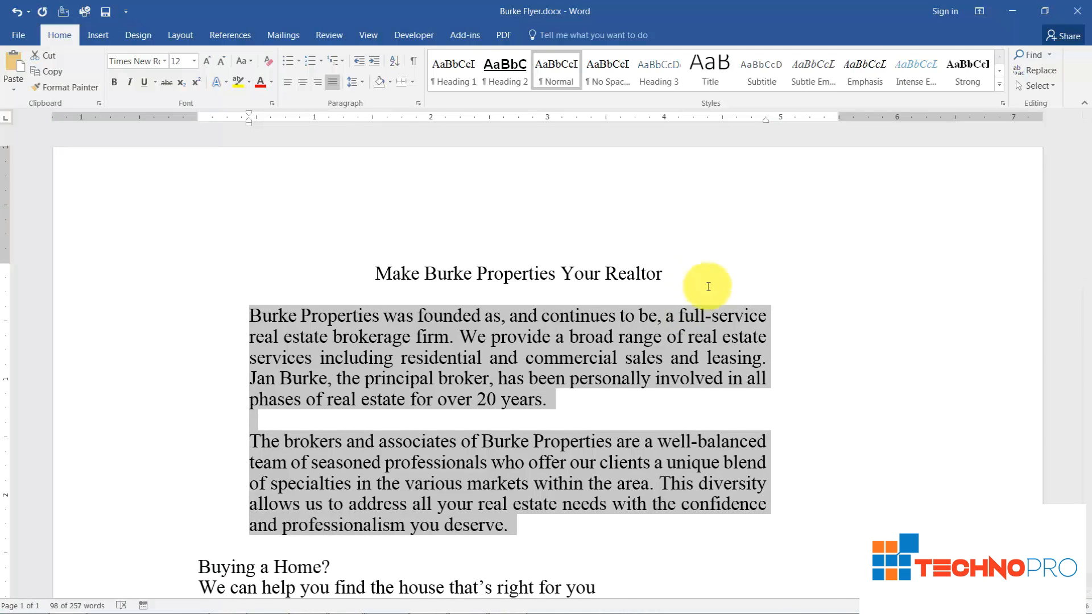
- Compare the indented paragraphs with the rest of the flyer, and undo their left and right indents
scroll(782, 368, "down", 2)
scroll(783, 369, "down", 4)
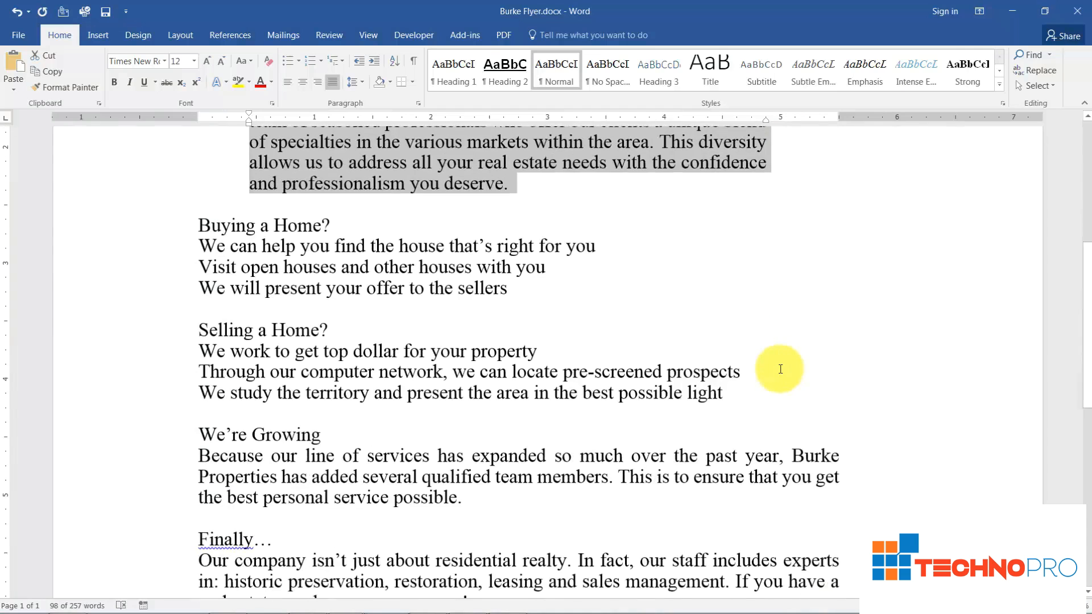
scroll(781, 369, "up", 6)
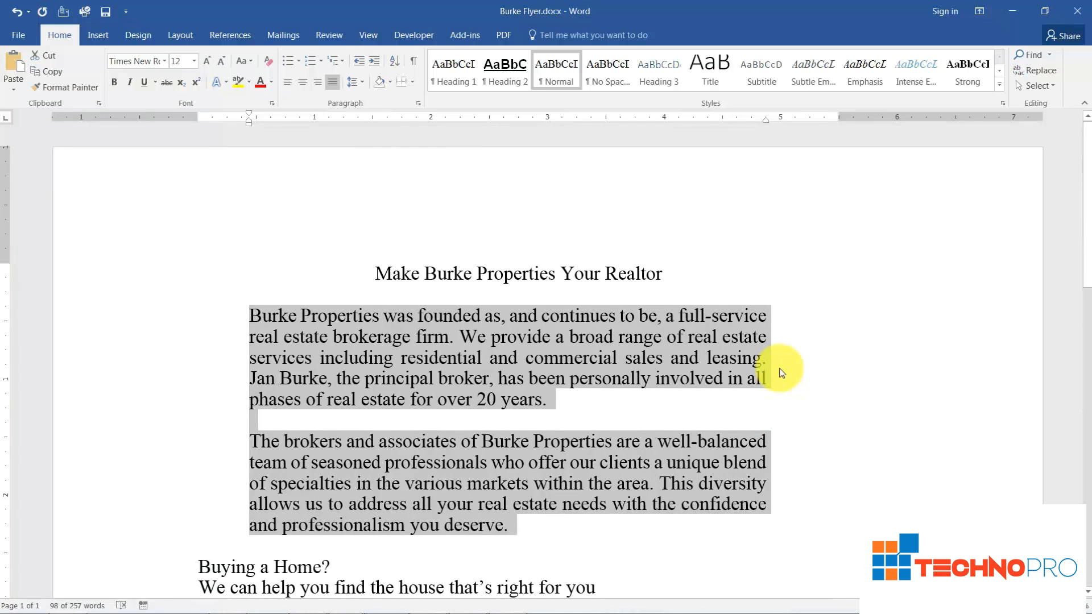
left_click(18, 13)
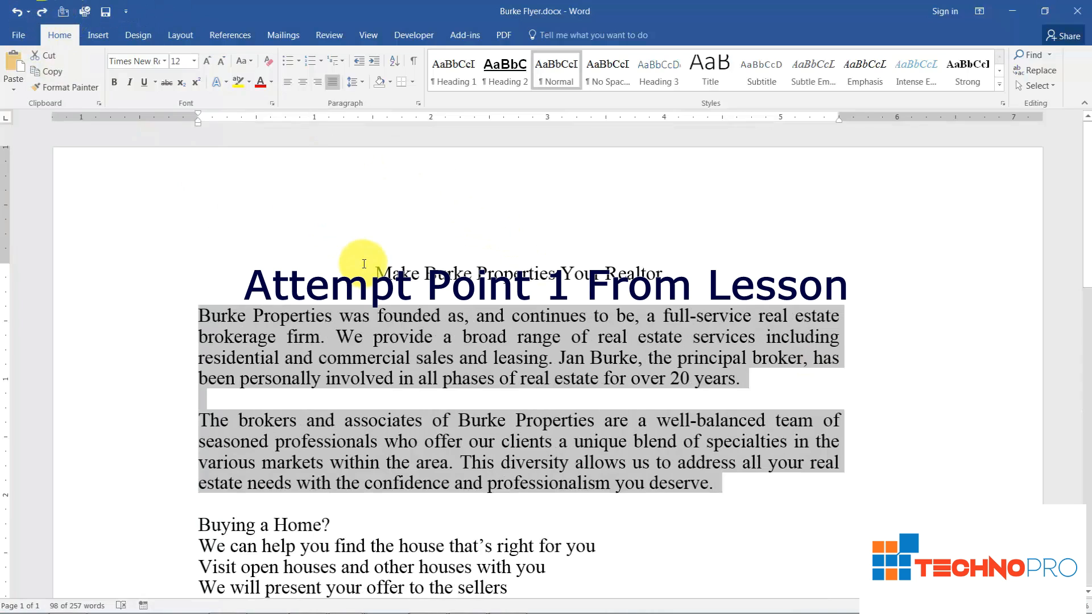